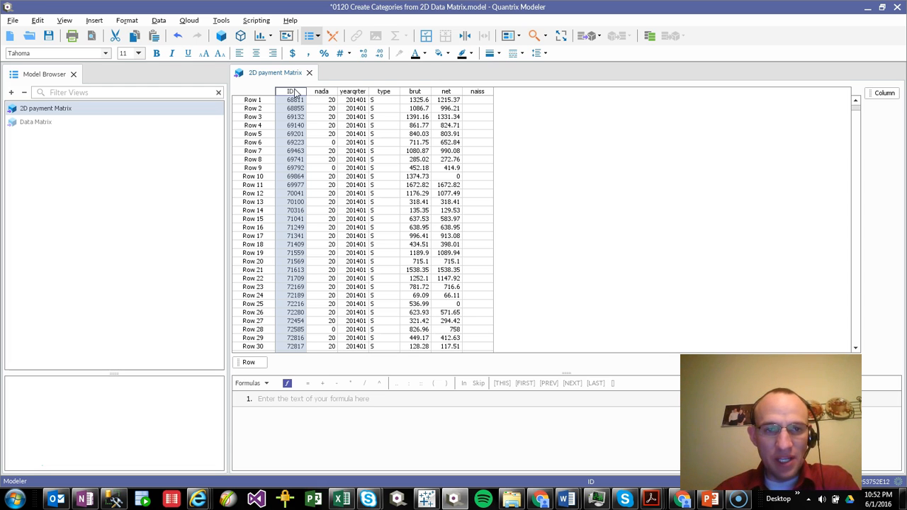
# Sort the 2D payment Matrix by its ID column in ascending order and inspect the repeated IDs.
pyautogui.rightClick(295, 93)
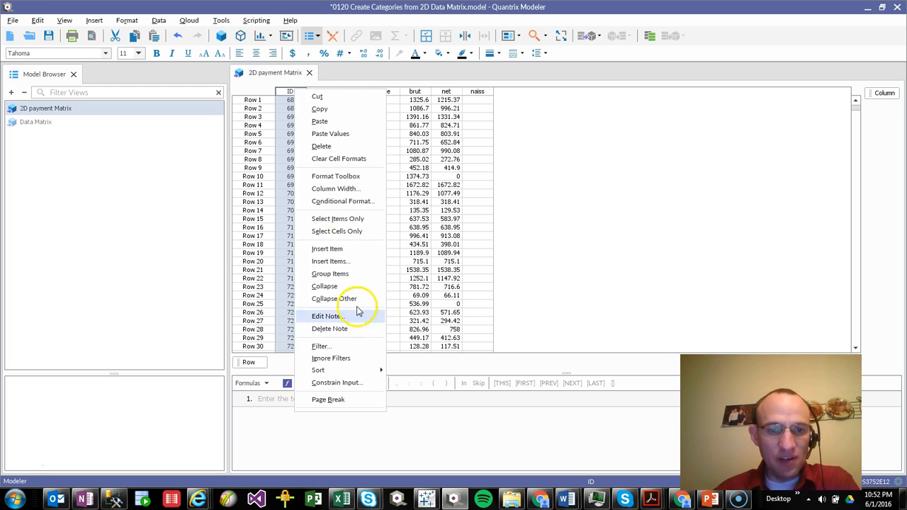
pyautogui.moveTo(357, 374)
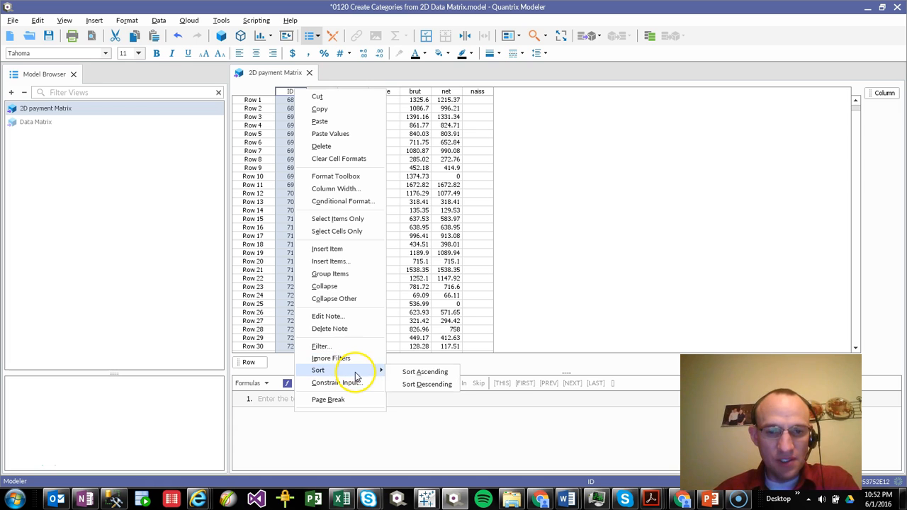
pyautogui.click(420, 373)
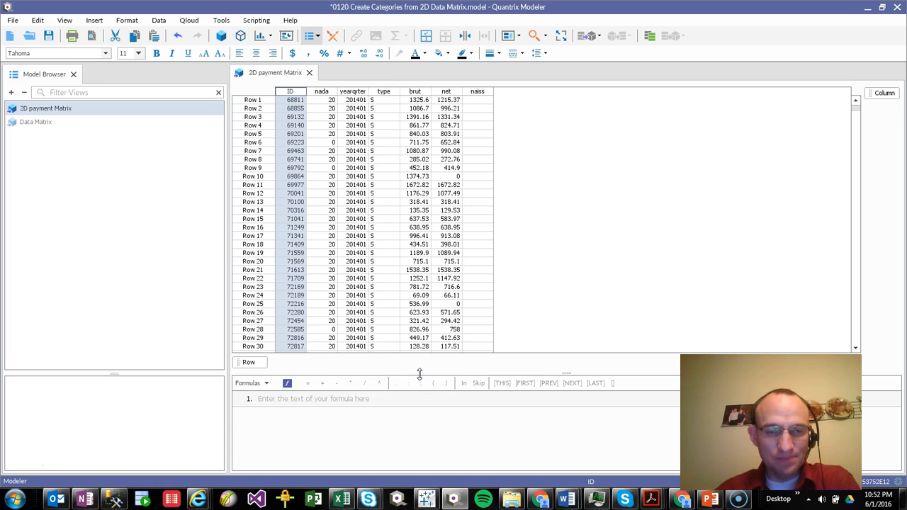
pyautogui.moveTo(292, 99); pyautogui.dragTo(296, 194)
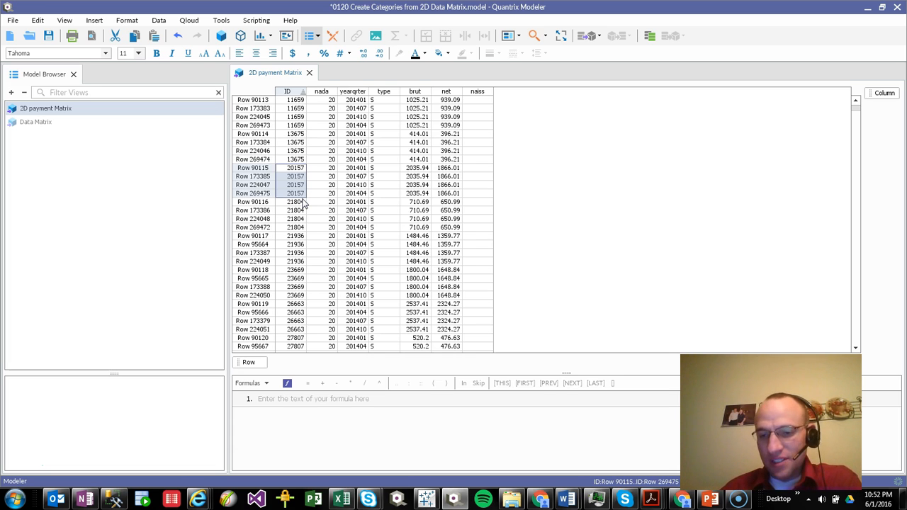
pyautogui.click(294, 108)
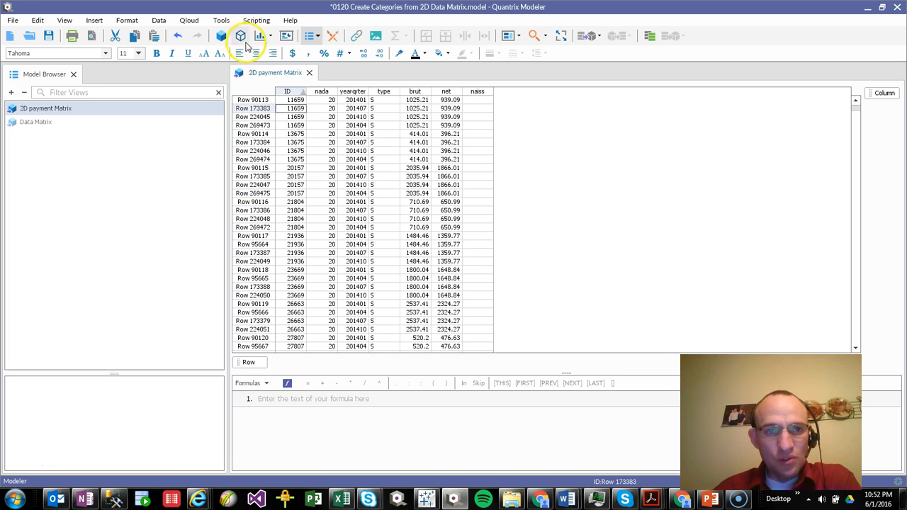
# Create a DataLink that takes its data from a two-dimensional matrix in the current model.
pyautogui.click(159, 19)
pyautogui.moveTo(291, 21)
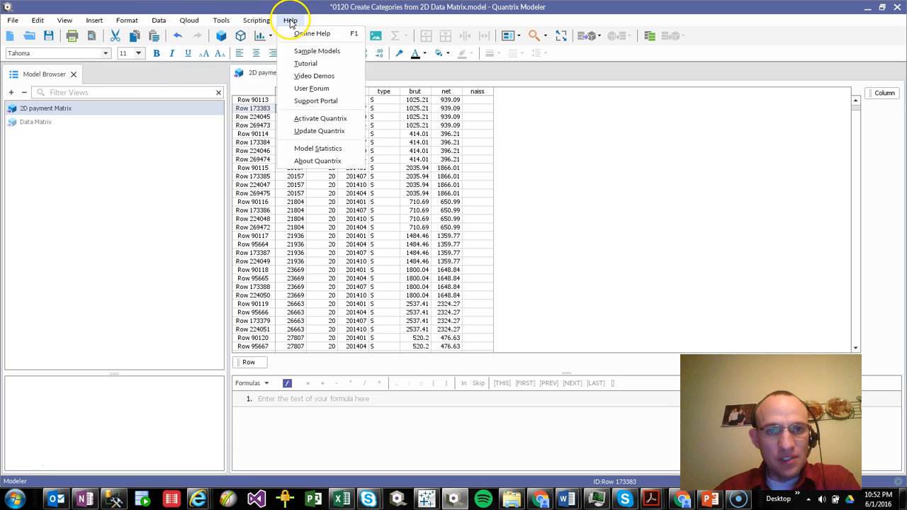
pyautogui.moveTo(159, 20)
pyautogui.moveTo(179, 34)
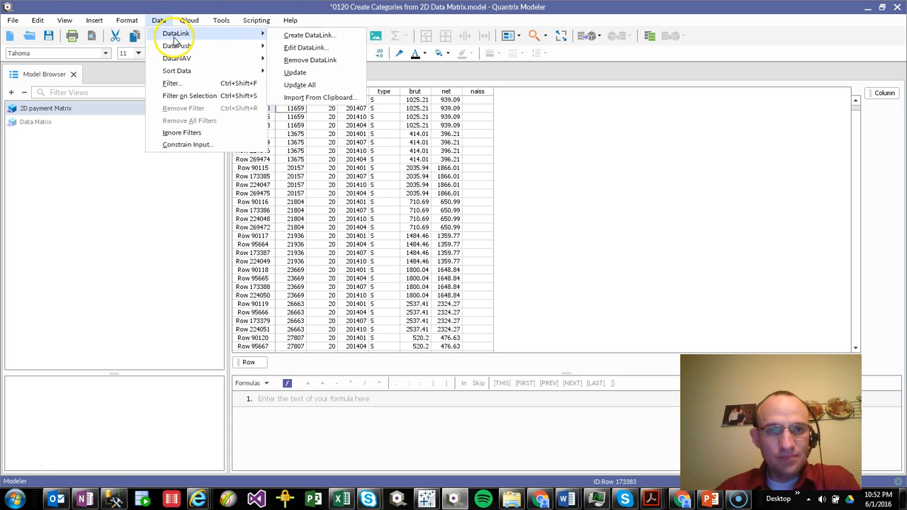
pyautogui.click(307, 36)
pyautogui.doubleClick(282, 193)
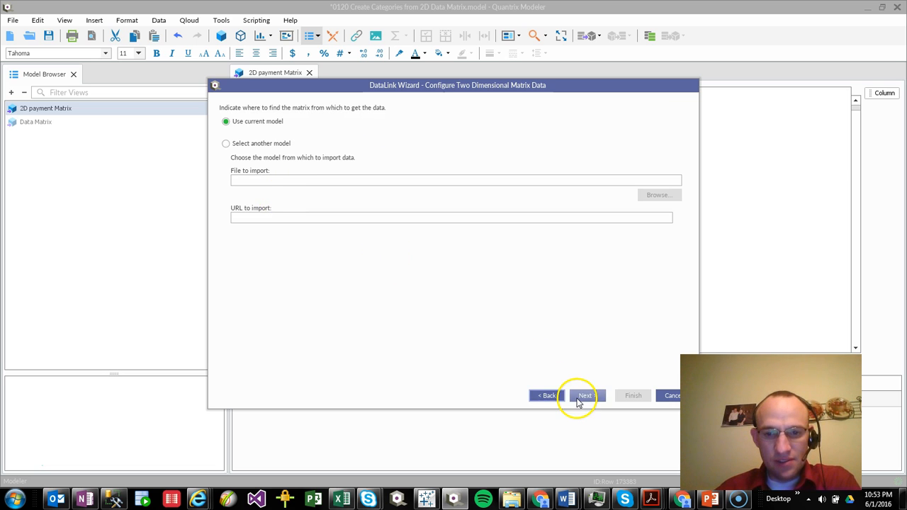
pyautogui.click(583, 397)
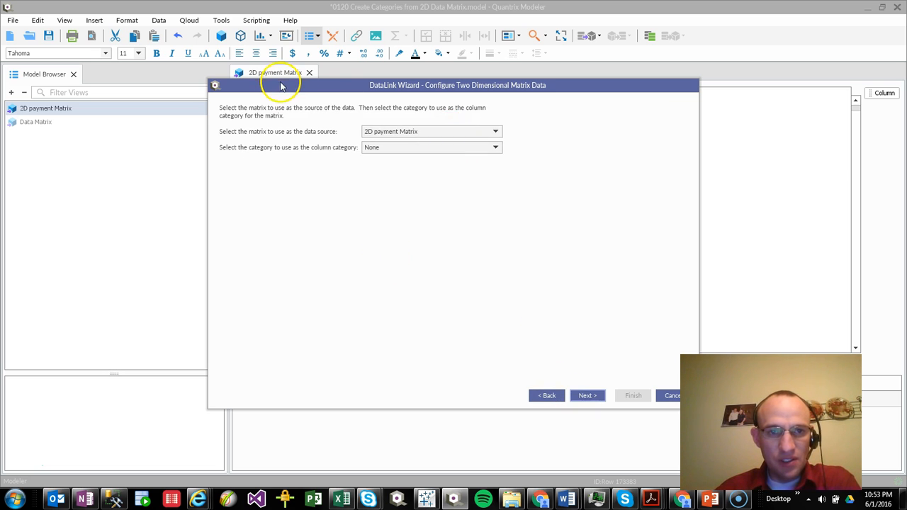
# Use 2D payment Matrix as the data source with Column as the column category, and accept the data preview.
pyautogui.moveTo(281, 85); pyautogui.dragTo(312, 140)
pyautogui.click(446, 205)
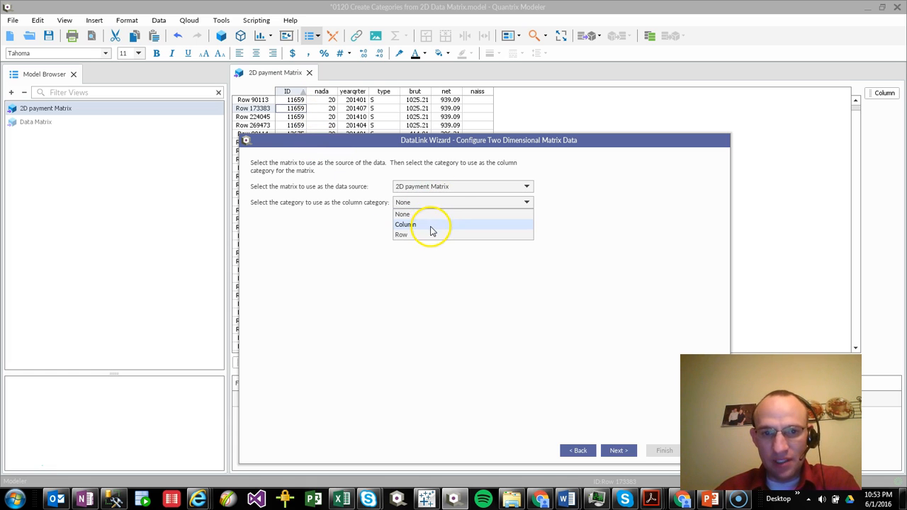
pyautogui.click(431, 231)
pyautogui.click(617, 451)
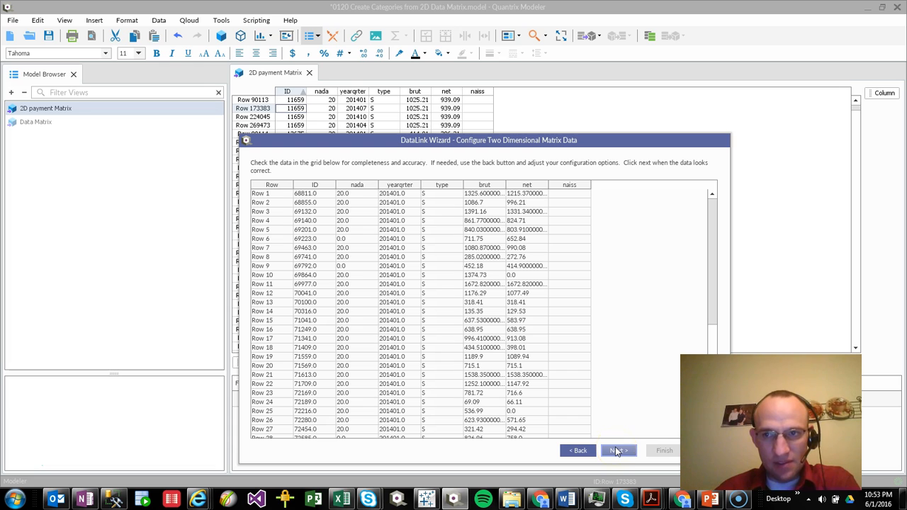
pyautogui.click(617, 451)
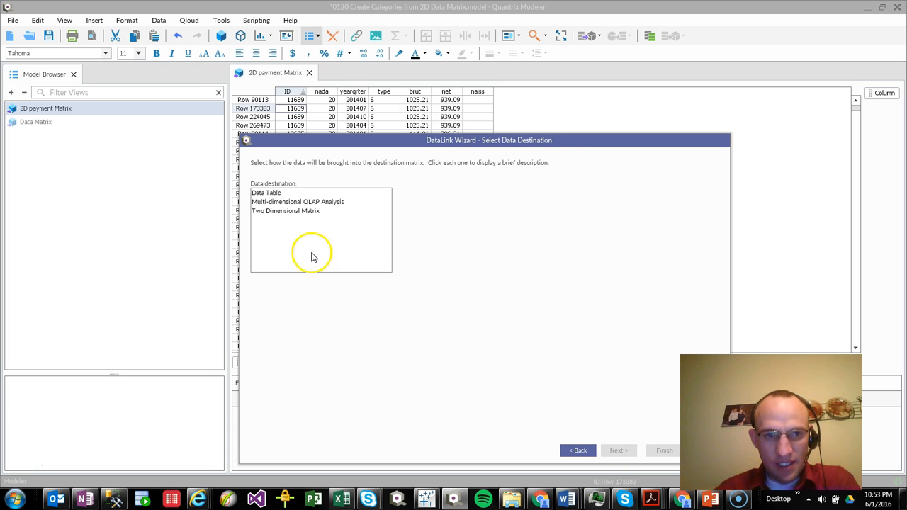
# Set the data destination to Multi-dimensional OLAP Analysis and import into a new matrix.
pyautogui.click(293, 203)
pyautogui.click(615, 450)
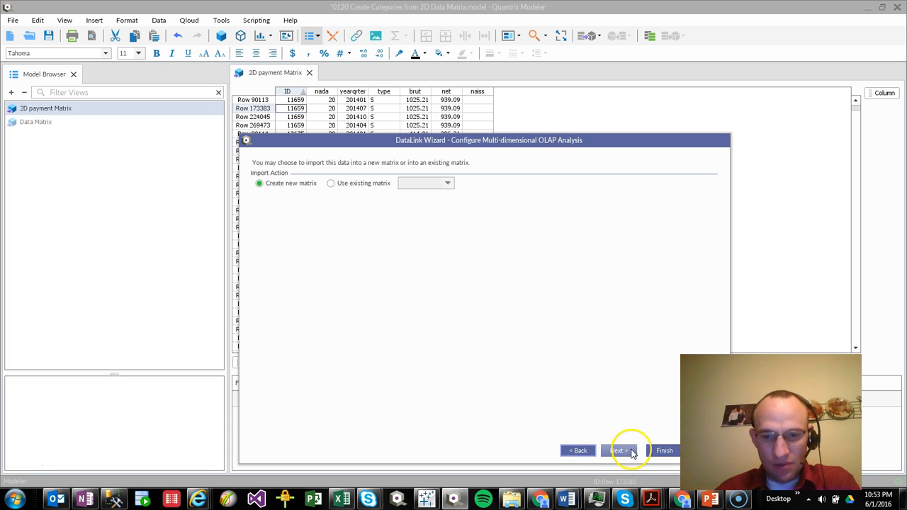
pyautogui.click(629, 451)
# Exclude all columns from the import and turn off the blank-cell previous-value and suppress item category options.
pyautogui.click(322, 386)
pyautogui.click(263, 402)
pyautogui.click(262, 434)
# Include only the ID column in the import, as a Category sorted Ascending.
pyautogui.click(263, 240)
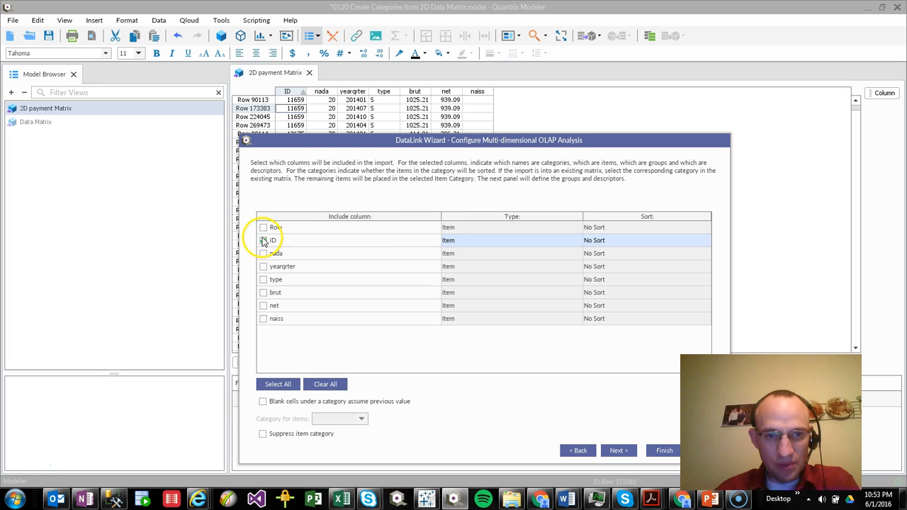
pyautogui.click(486, 241)
pyautogui.click(479, 253)
pyautogui.click(617, 239)
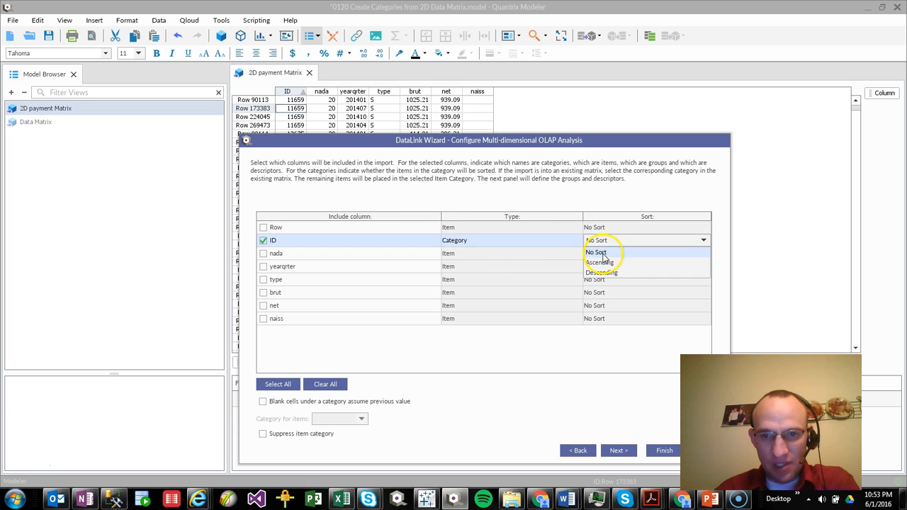
pyautogui.click(608, 264)
# Accept the remaining DataLink settings and finish the import without saving the configuration.
pyautogui.click(625, 451)
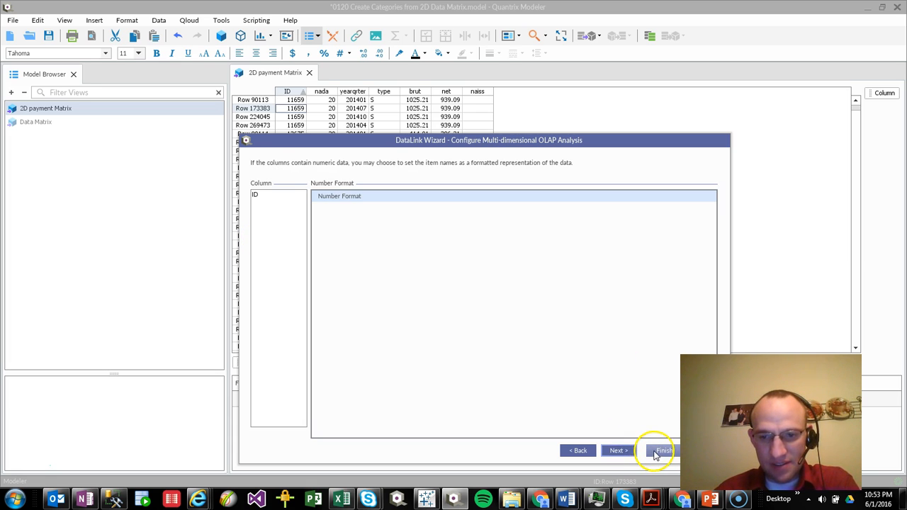
pyautogui.click(618, 451)
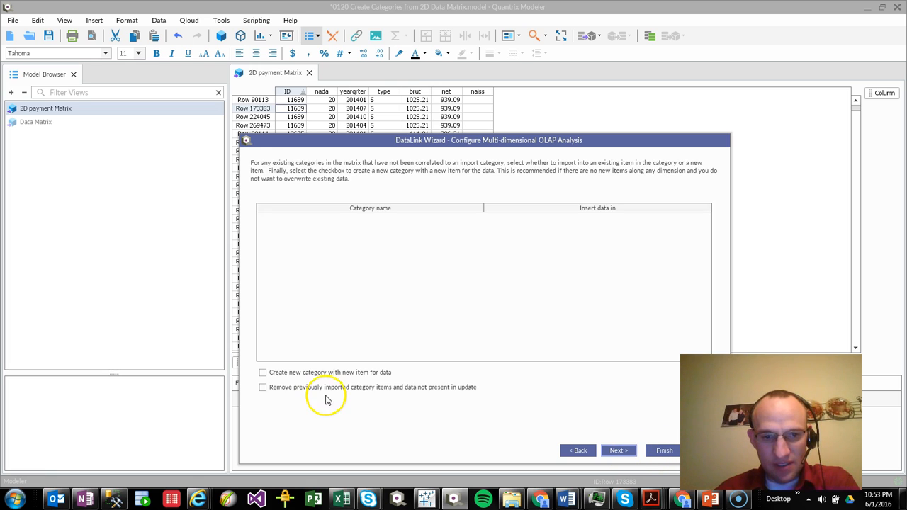
pyautogui.click(624, 451)
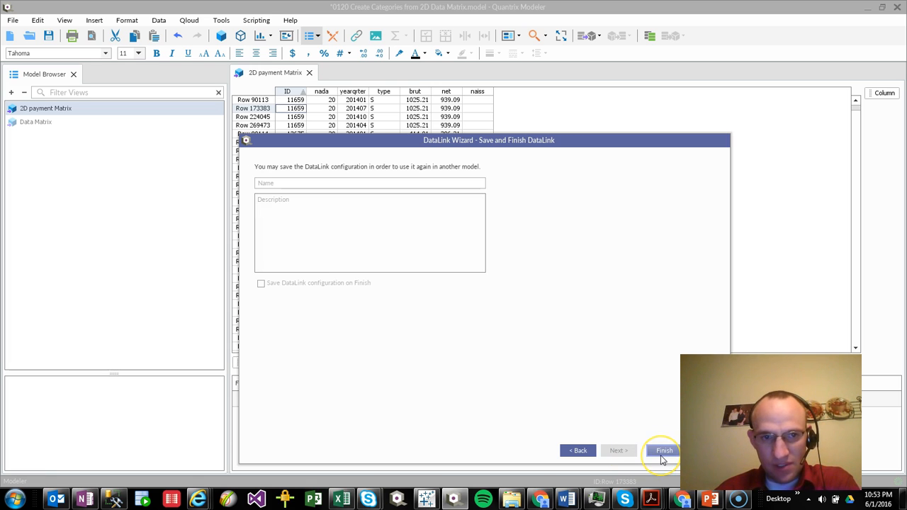
pyautogui.click(662, 453)
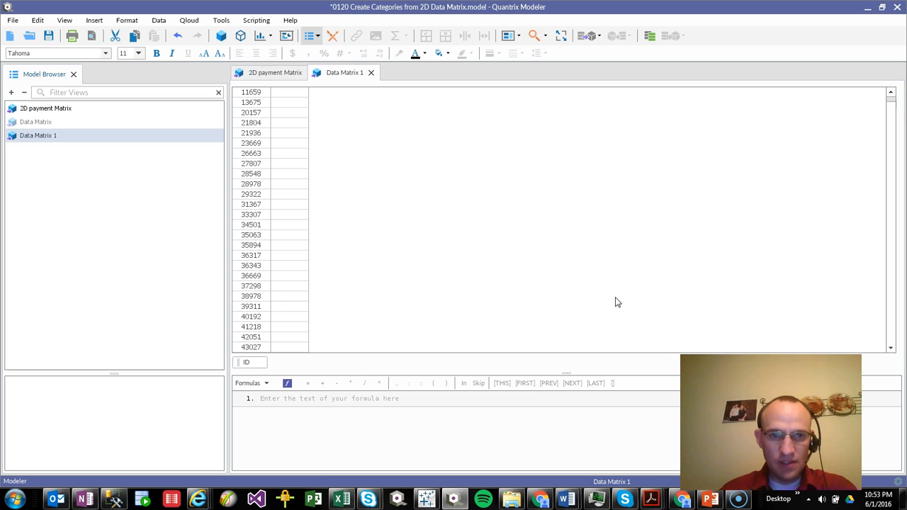
# Add a new category to Data Matrix 1 beside ID and move it to the column axis.
pyautogui.click(264, 366)
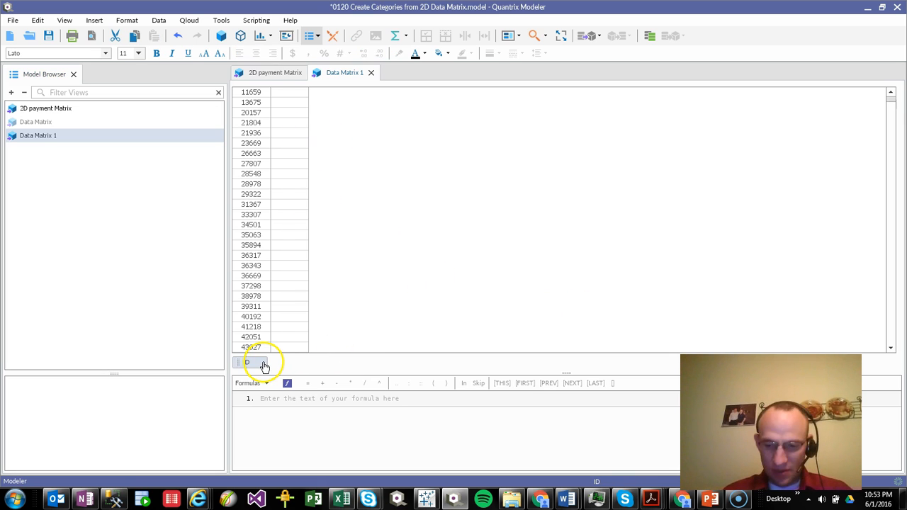
pyautogui.press('Return')
pyautogui.moveTo(292, 367); pyautogui.dragTo(891, 95)
# Rename the A1 column item as Counter and give it the formula Counter = #ID.
pyautogui.click(288, 93)
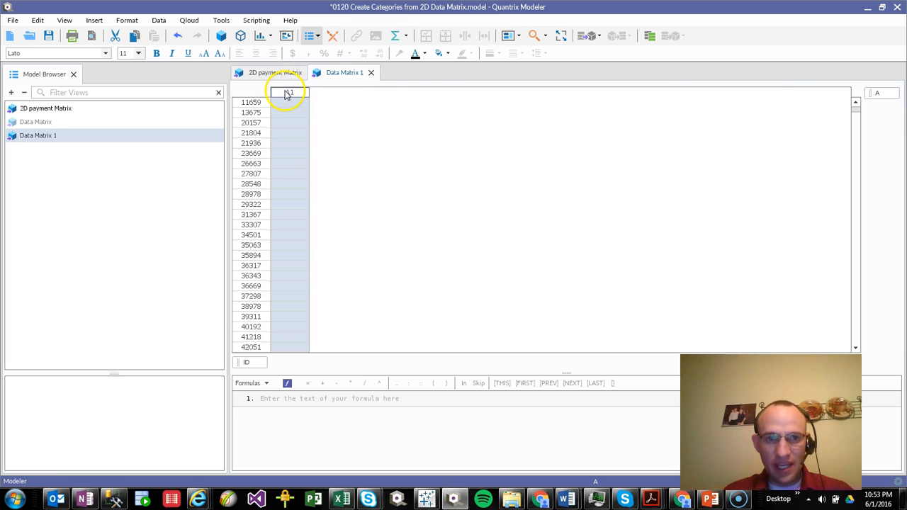
pyautogui.doubleClick(289, 93)
pyautogui.write('Counter')
pyautogui.press('Return')
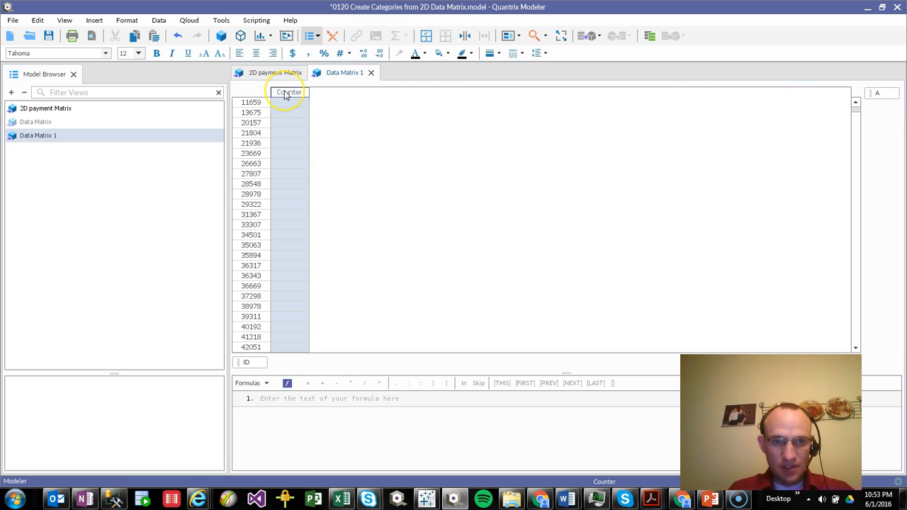
pyautogui.write('=#')
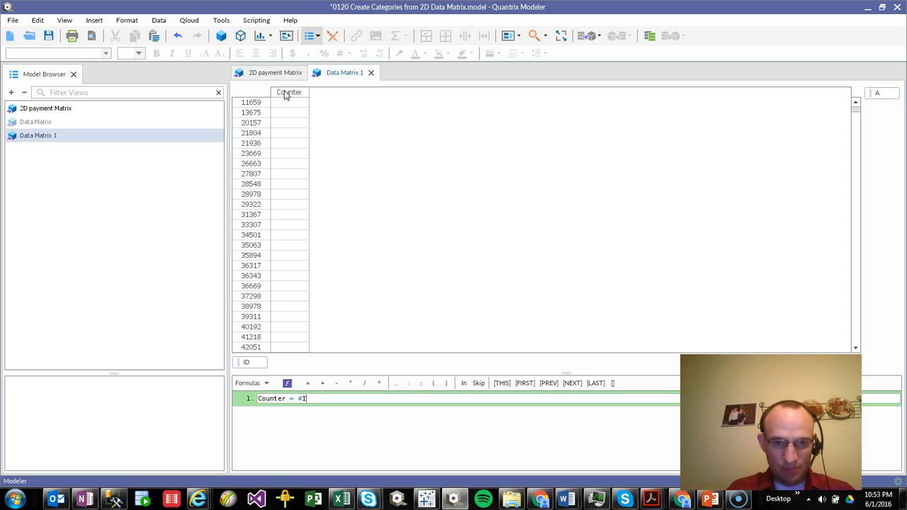
pyautogui.press('Return')
# Go to the last row of the Counter column and widen the ID labels to check the number of unique IDs.
pyautogui.click(285, 147)
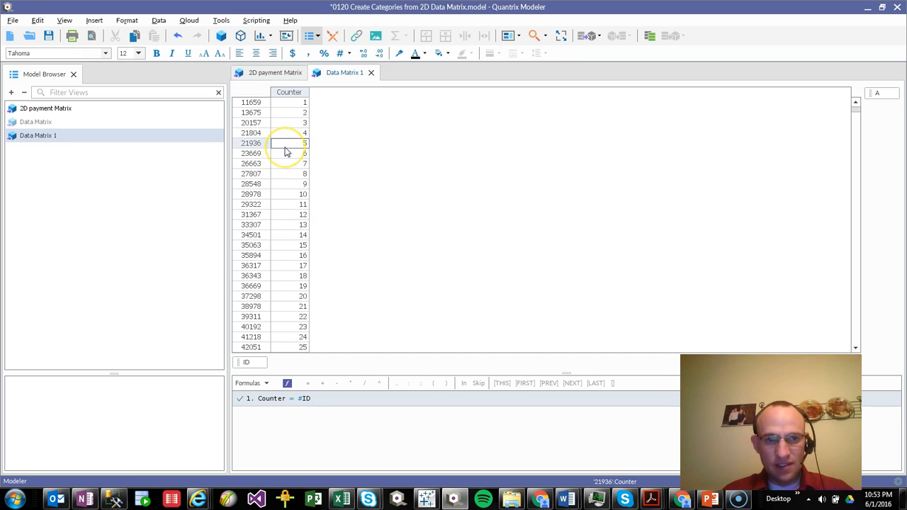
pyautogui.hotkey('ctrl', 'Down')
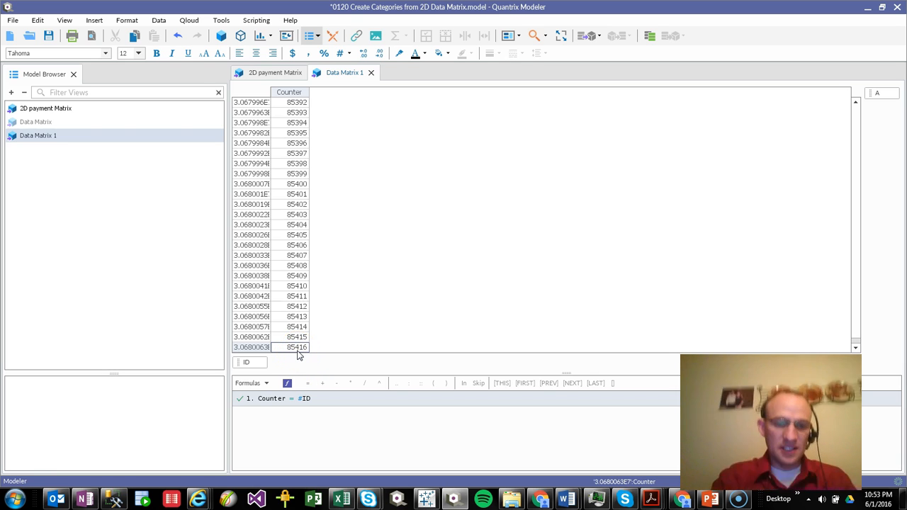
pyautogui.moveTo(271, 198); pyautogui.dragTo(297, 200)
# Add a column item named Counter after naiss in the 2D payment Matrix.
pyautogui.click(264, 74)
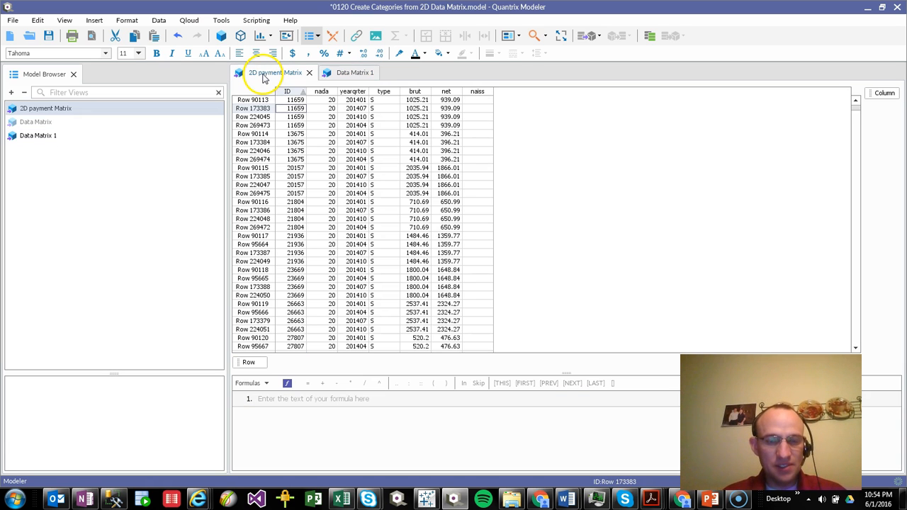
pyautogui.click(476, 93)
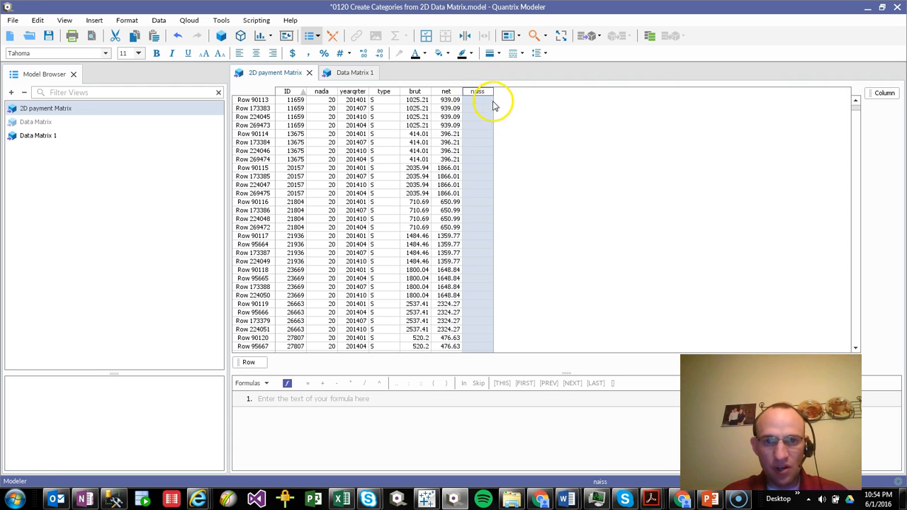
pyautogui.press('Return')
pyautogui.click(503, 94)
pyautogui.write('Counter')
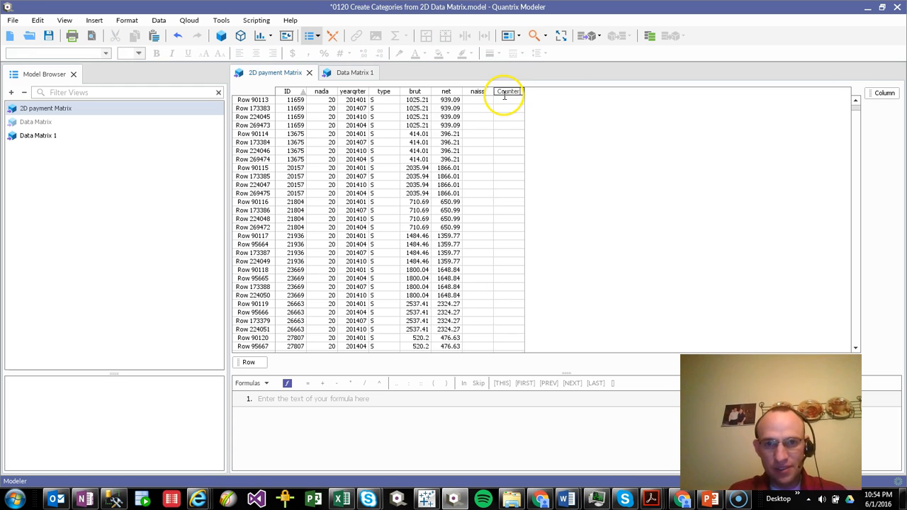
pyautogui.press('Return')
# Write the formula Counter = 1/ counta(select(ID:Row, ID:Row, ID)) for the Counter column of the 2D payment Matrix.
pyautogui.press('=')
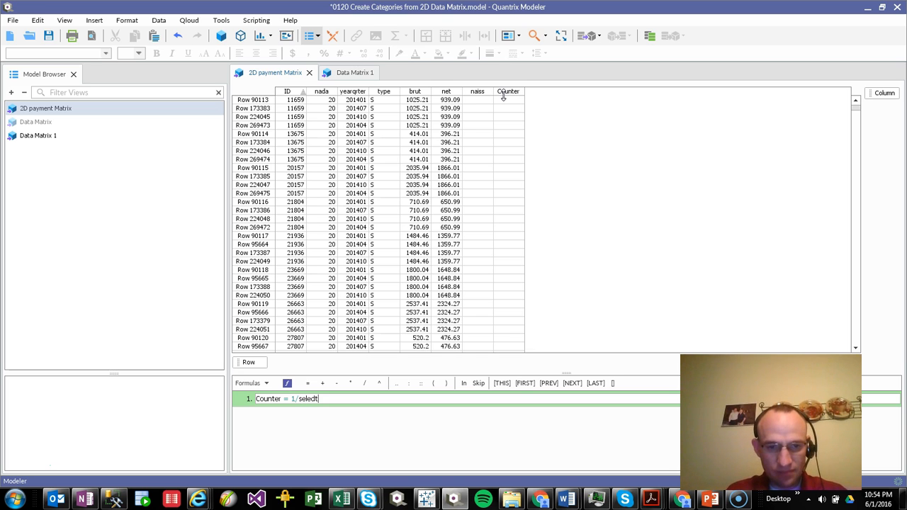
pyautogui.write('1/select(')
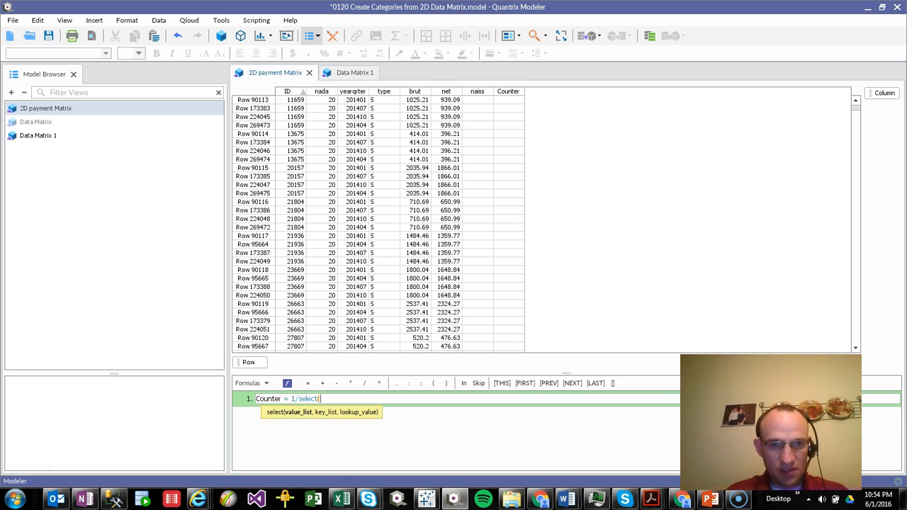
pyautogui.write('ID:')
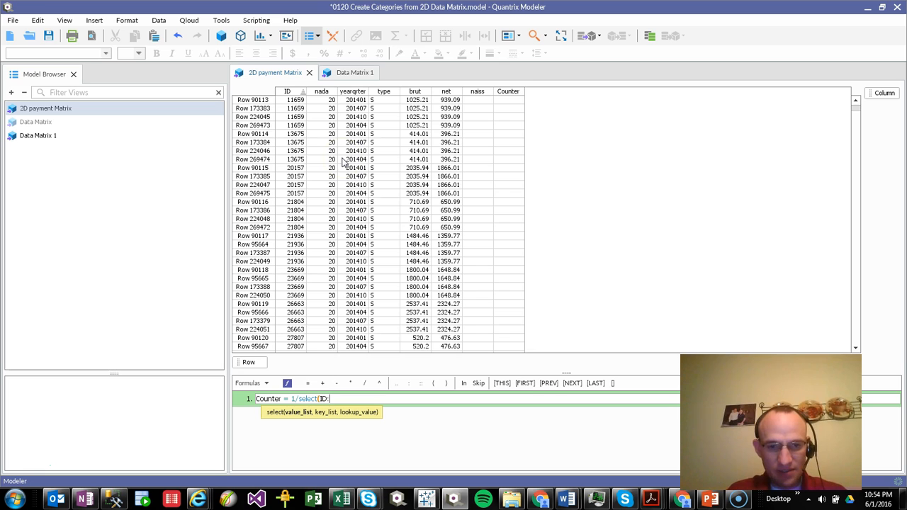
pyautogui.press('BackSpace')
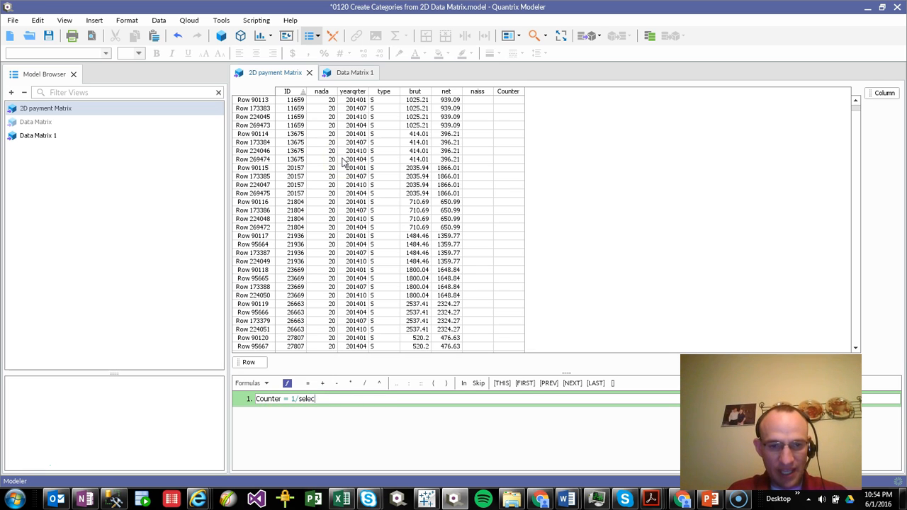
pyautogui.write('counta')
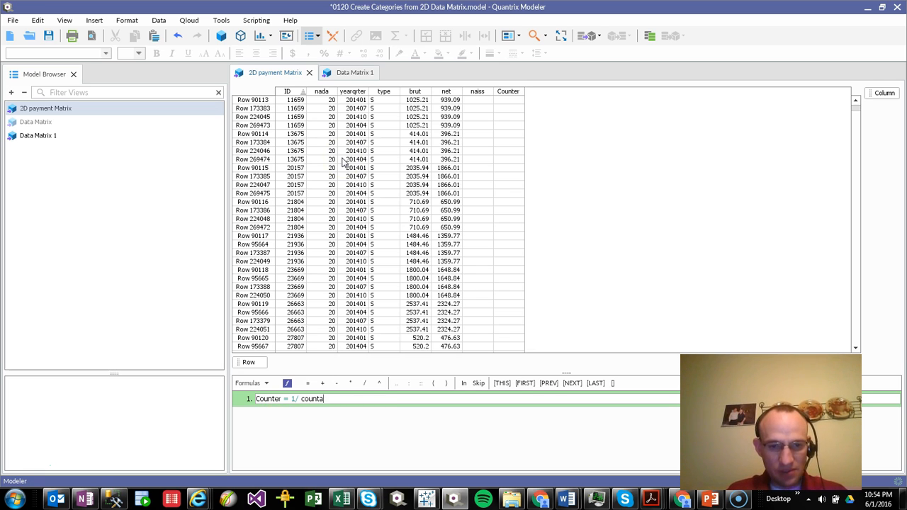
pyautogui.write('(sle')
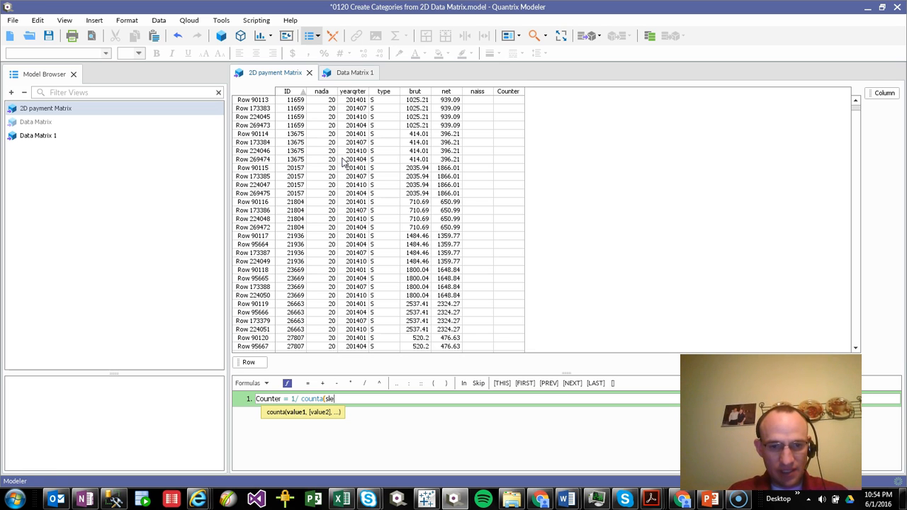
pyautogui.press('BackSpace')
pyautogui.press('BackSpace')
pyautogui.write('elect(ID')
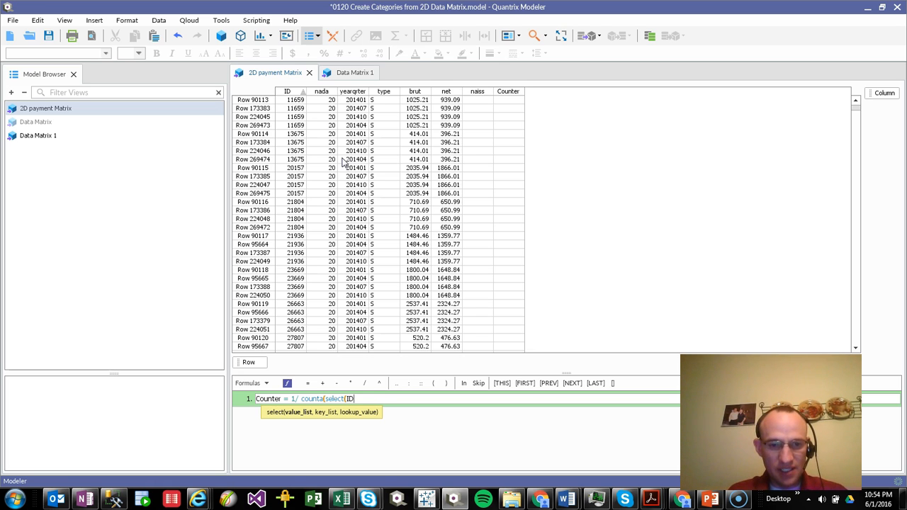
pyautogui.write(':Row, ID:')
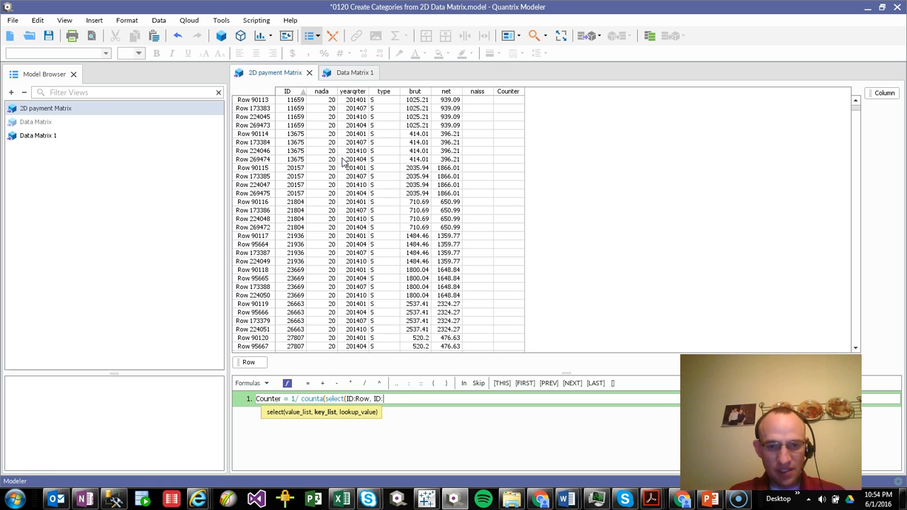
pyautogui.write('Row, ID')
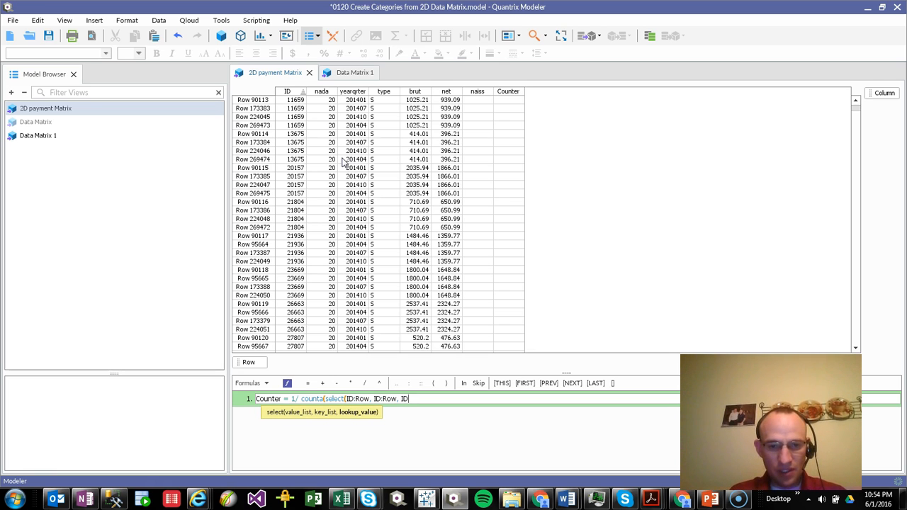
pyautogui.write('))')
pyautogui.write('(')
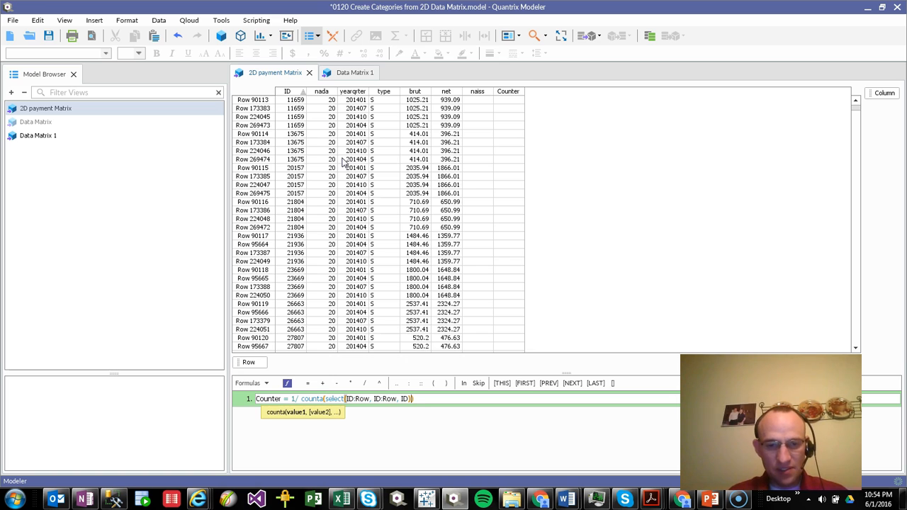
# Add spaces around the nested select call inside the counta parentheses and commit the Counter formula.
pyautogui.press('Left')
pyautogui.press('Left')
pyautogui.press('Left')
pyautogui.press('Left')
pyautogui.press('Left')
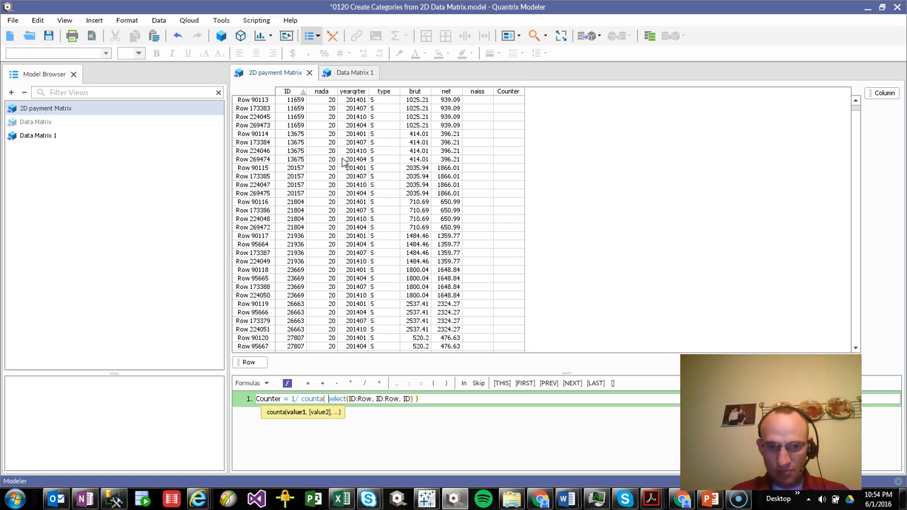
pyautogui.press('Return')
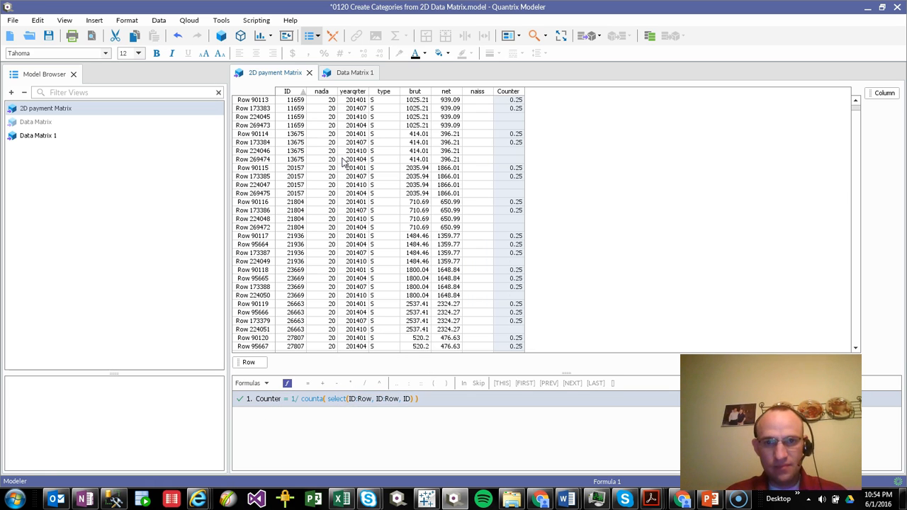
# Format the whole Counter column of the 2D payment Matrix with thousands separators and two decimals.
pyautogui.click(510, 93)
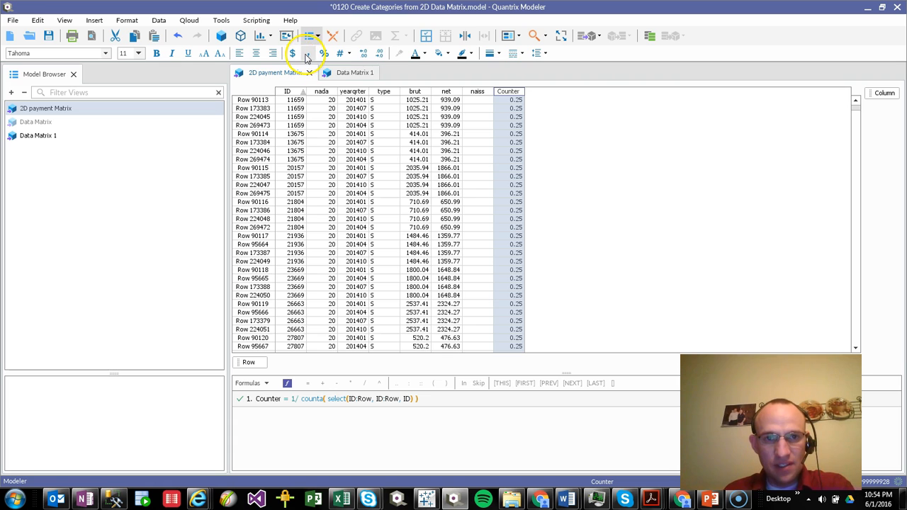
pyautogui.click(378, 55)
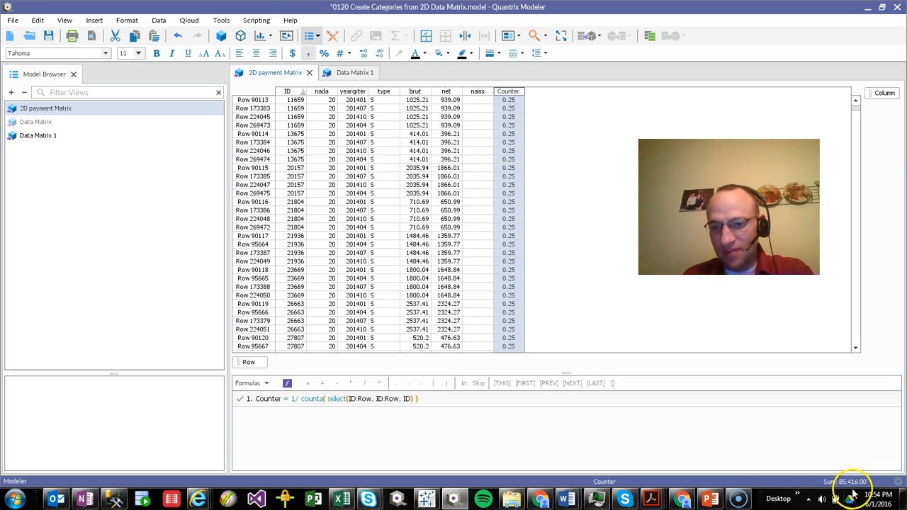
# Compare the Counter column's sum in the 2D payment Matrix with the last Counter value in Data Matrix 1, and review the counta formula.
pyautogui.click(342, 73)
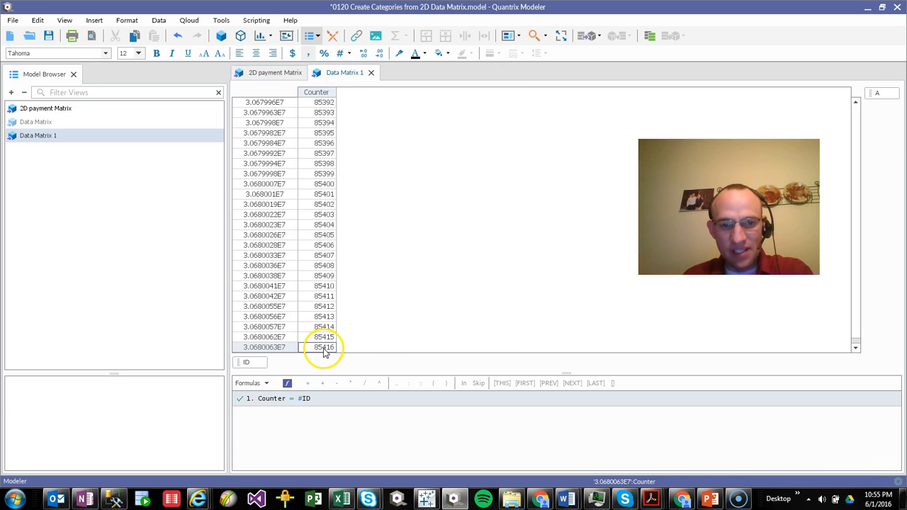
pyautogui.click(275, 76)
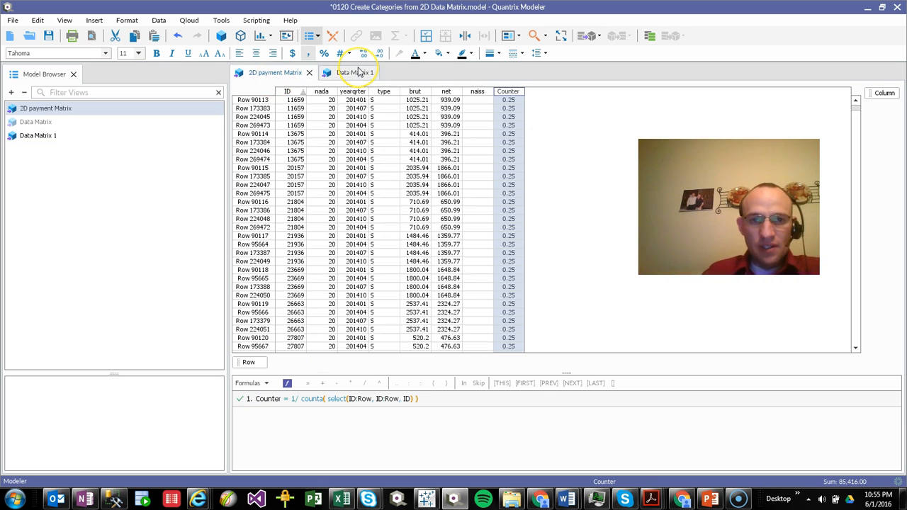
pyautogui.click(359, 72)
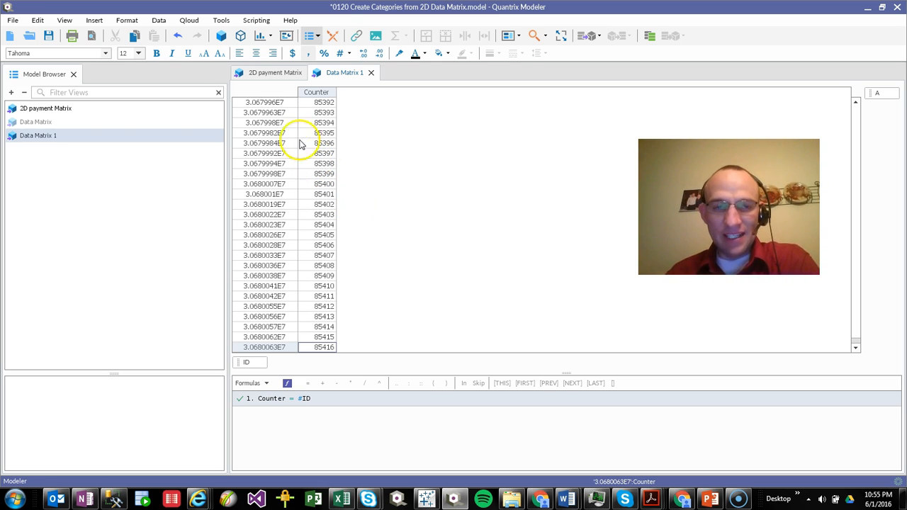
pyautogui.click(259, 75)
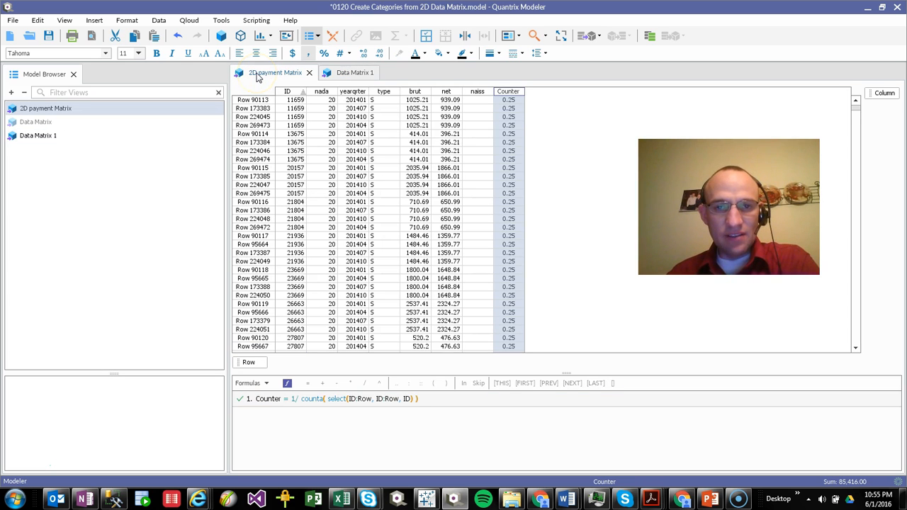
pyautogui.click(340, 72)
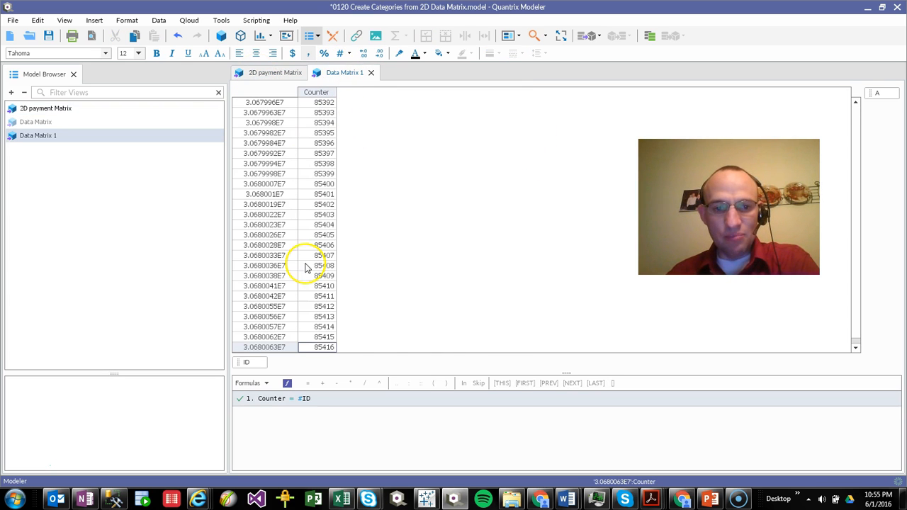
pyautogui.click(269, 72)
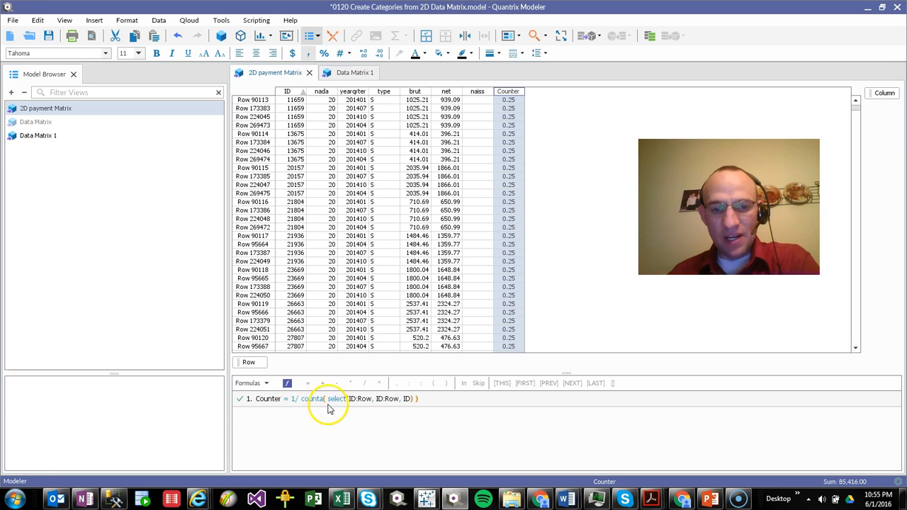
pyautogui.click(411, 401)
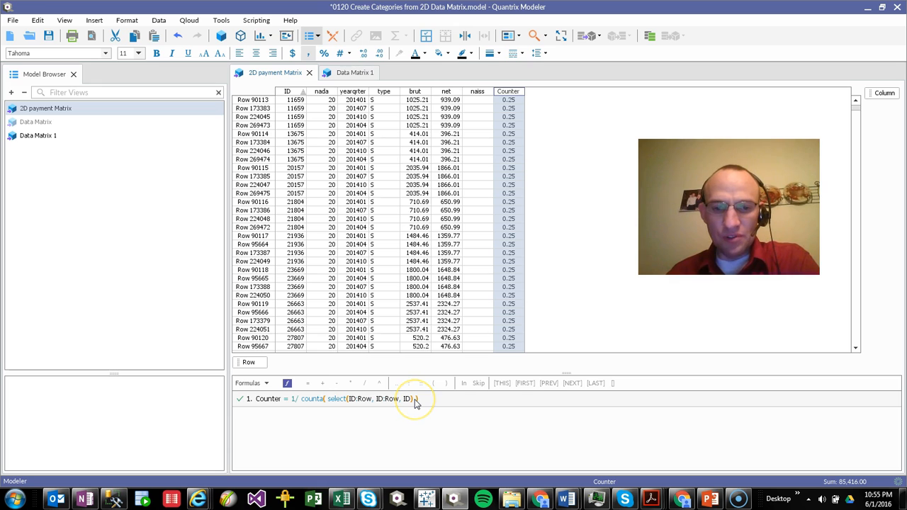
pyautogui.click(407, 407)
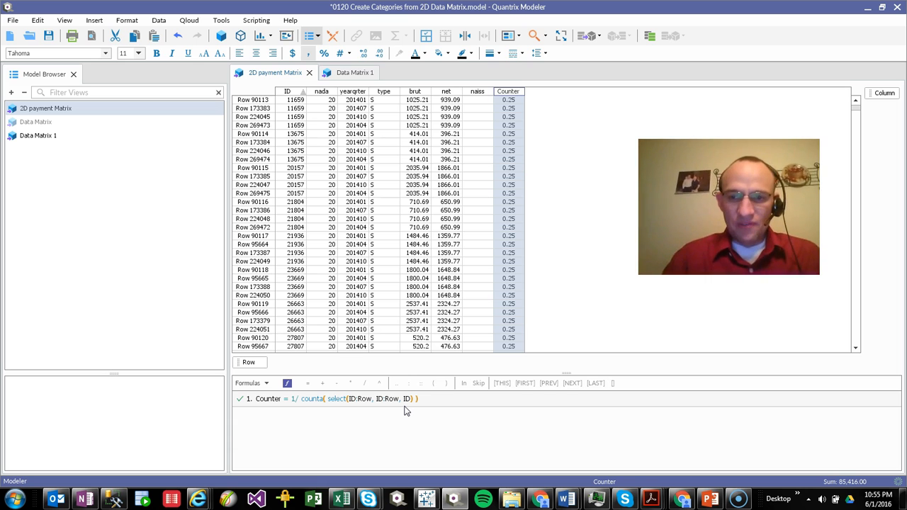
# Switch to the QuantrixAuthorityOfficial1.pptx presentation in PowerPoint and show the contact slide.
pyautogui.hotkey('alt', 'Tab')
pyautogui.hotkey('alt', 'Tab')
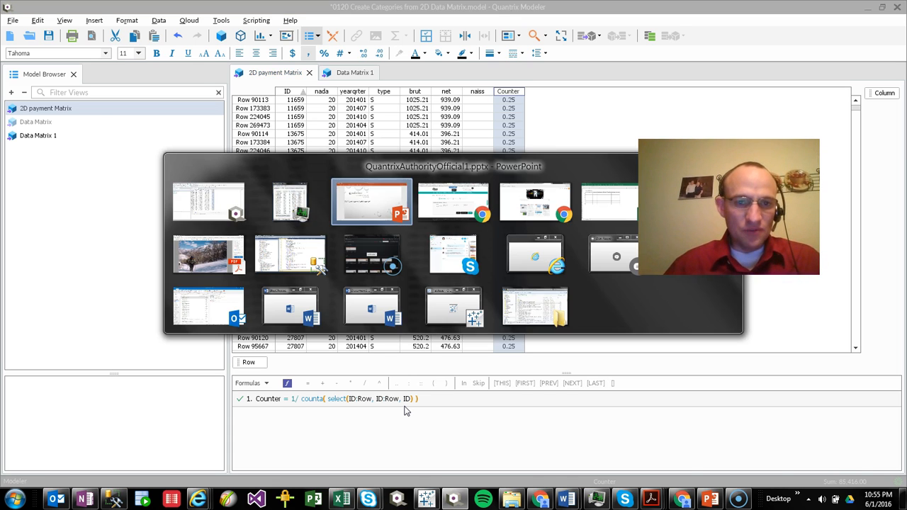
pyautogui.scroll(-3, 361, 417)
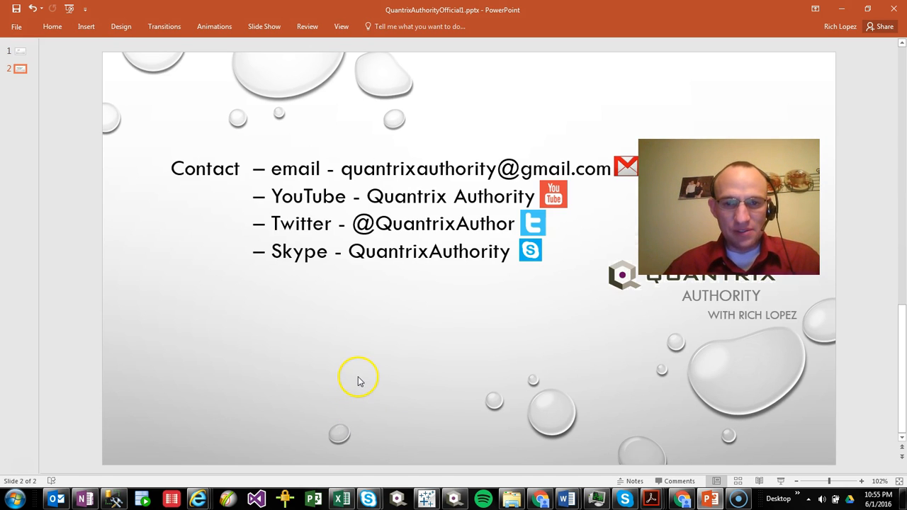